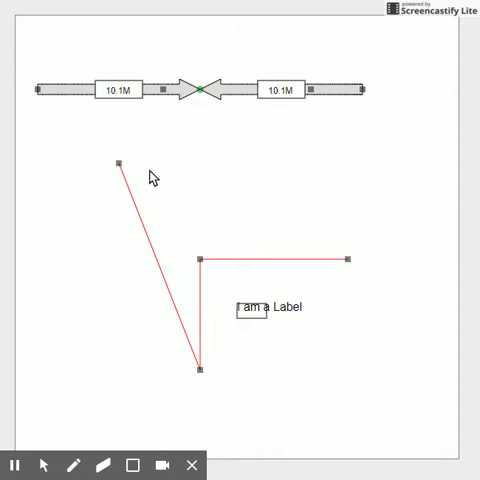
Reposition the red polyline's ends and corners so it zigzags under the label and rises on the right.
drag(119, 164, 86, 341)
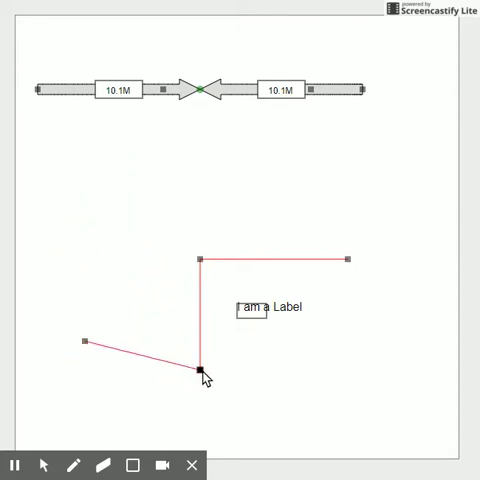
mouse_move(200, 370)
mouse_down()
mouse_move(20, 228)
mouse_move(35, 230)
mouse_up()
drag(200, 260, 144, 298)
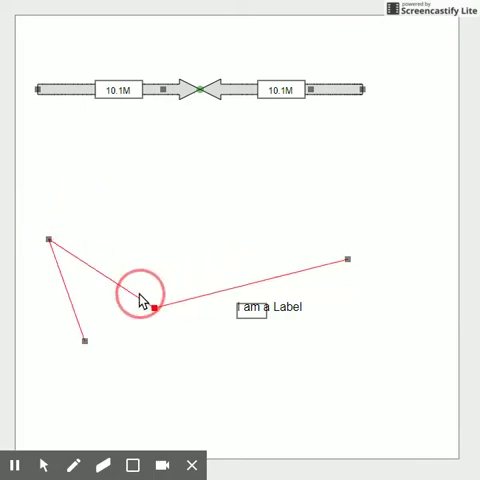
drag(347, 259, 194, 208)
mouse_move(145, 302)
mouse_down()
mouse_move(306, 254)
mouse_move(394, 273)
mouse_move(400, 262)
mouse_move(414, 268)
mouse_up()
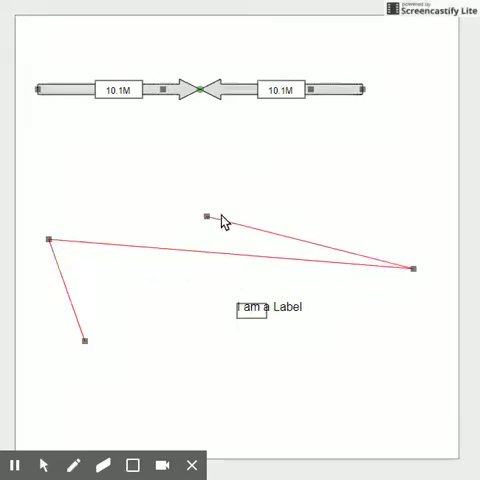
mouse_move(207, 217)
mouse_down()
mouse_move(373, 213)
mouse_move(397, 223)
mouse_up()
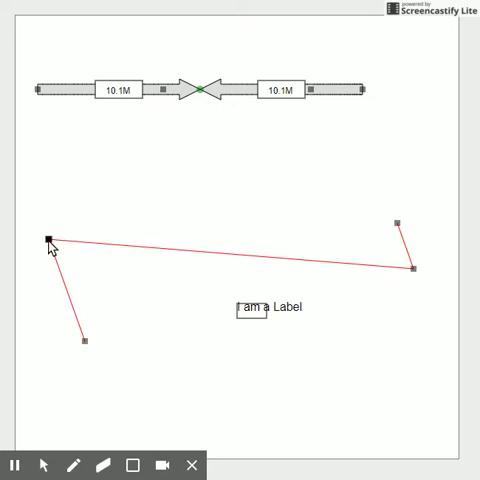
mouse_move(49, 241)
mouse_down()
mouse_move(98, 250)
mouse_move(254, 414)
mouse_move(317, 372)
mouse_up()
mouse_move(85, 343)
mouse_down()
mouse_move(180, 386)
mouse_move(298, 410)
mouse_move(134, 348)
mouse_move(100, 322)
mouse_up()
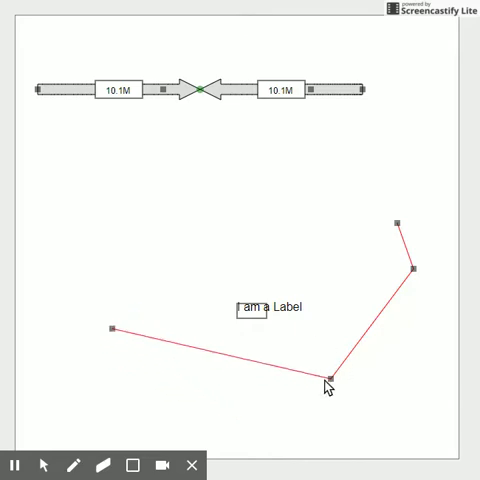
mouse_move(331, 380)
mouse_down()
mouse_move(300, 396)
mouse_move(235, 397)
mouse_up()
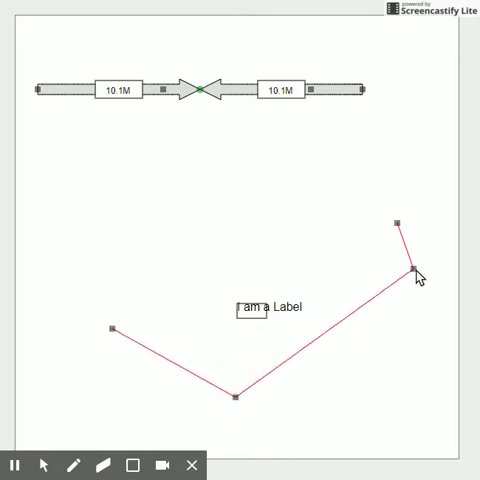
mouse_move(414, 270)
mouse_down()
mouse_move(428, 298)
mouse_move(369, 365)
mouse_up()
mouse_move(397, 224)
mouse_down()
mouse_move(375, 242)
mouse_move(335, 245)
mouse_move(343, 245)
mouse_up()
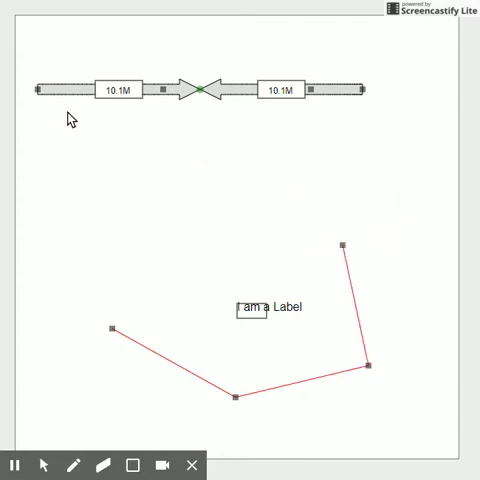
Drag the 10.1M link's left end, middle point and top end so the curve sags between its ends.
mouse_move(38, 90)
mouse_down()
mouse_move(47, 175)
mouse_move(71, 230)
mouse_move(127, 283)
mouse_move(229, 304)
mouse_move(319, 295)
mouse_move(200, 299)
mouse_move(99, 235)
mouse_move(93, 222)
mouse_up()
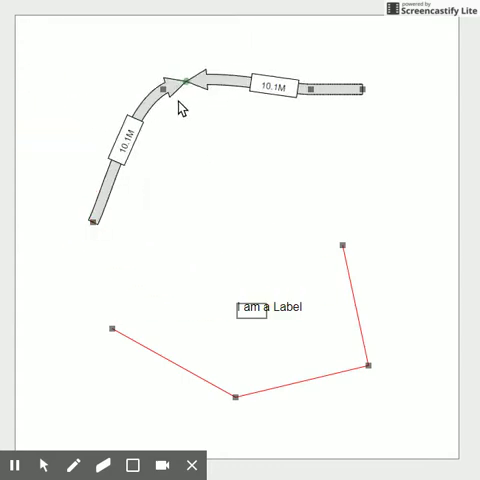
mouse_move(180, 82)
mouse_down()
mouse_move(191, 121)
mouse_move(262, 193)
mouse_up()
mouse_move(310, 90)
mouse_down()
mouse_move(214, 64)
mouse_move(163, 80)
mouse_move(111, 110)
mouse_move(71, 123)
mouse_move(50, 163)
mouse_move(125, 93)
mouse_move(232, 82)
mouse_move(357, 166)
mouse_move(259, 97)
mouse_move(229, 69)
mouse_up()
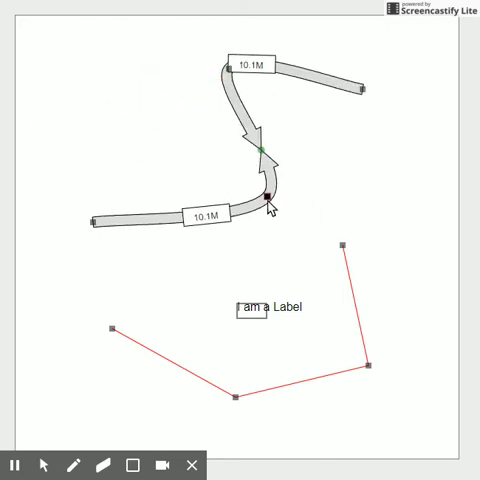
mouse_move(268, 197)
mouse_down()
mouse_move(208, 163)
mouse_move(182, 163)
mouse_move(156, 182)
mouse_move(208, 175)
mouse_move(211, 209)
mouse_move(200, 227)
mouse_up()
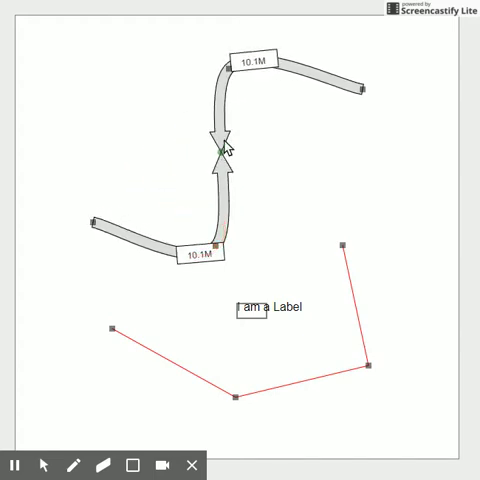
mouse_move(94, 225)
mouse_down()
mouse_move(86, 216)
mouse_move(80, 155)
mouse_move(84, 147)
mouse_move(147, 200)
mouse_move(182, 204)
mouse_move(120, 182)
mouse_move(96, 107)
mouse_move(237, 92)
mouse_move(339, 199)
mouse_move(178, 287)
mouse_move(83, 147)
mouse_move(78, 130)
mouse_up()
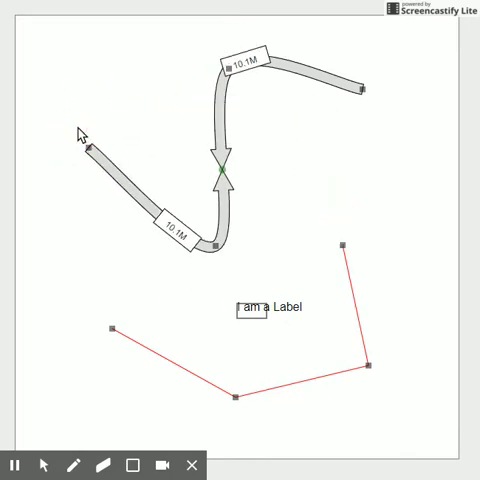
mouse_move(233, 75)
mouse_down()
mouse_move(289, 131)
mouse_move(334, 159)
mouse_move(290, 82)
mouse_move(364, 95)
mouse_move(412, 161)
mouse_move(404, 241)
mouse_move(385, 80)
mouse_move(316, 163)
mouse_move(369, 241)
mouse_move(424, 88)
mouse_up()
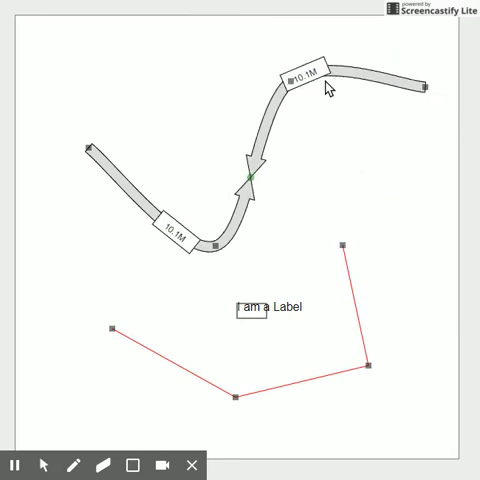
mouse_move(293, 86)
mouse_down()
mouse_move(305, 102)
mouse_move(346, 196)
mouse_move(306, 128)
mouse_move(311, 102)
mouse_move(346, 79)
mouse_move(354, 86)
mouse_up()
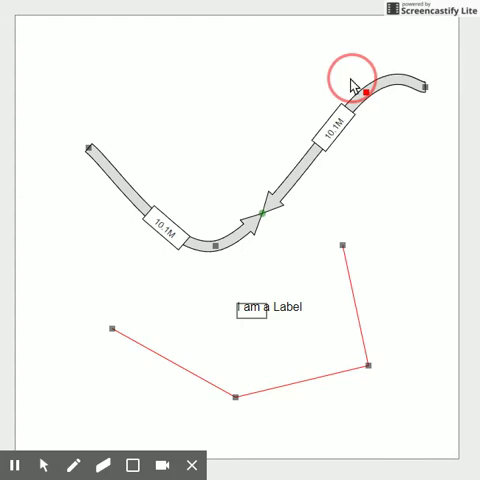
Lower the 10.1M link's left end and raise its bend point into an arc, undoing the right-side bend.
mouse_move(216, 248)
mouse_down()
mouse_move(225, 189)
mouse_move(196, 118)
mouse_move(168, 92)
mouse_up()
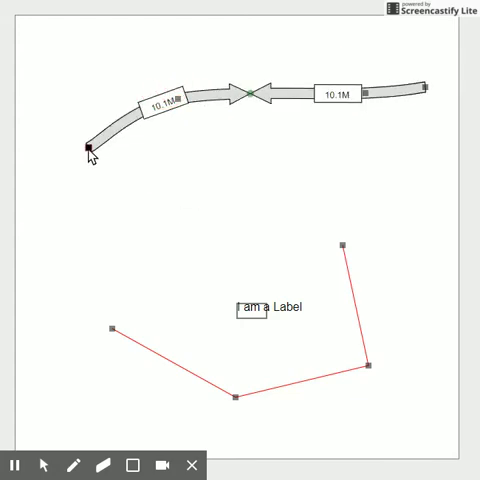
mouse_move(88, 149)
mouse_down()
mouse_move(58, 210)
mouse_move(60, 230)
mouse_up()
click(179, 100)
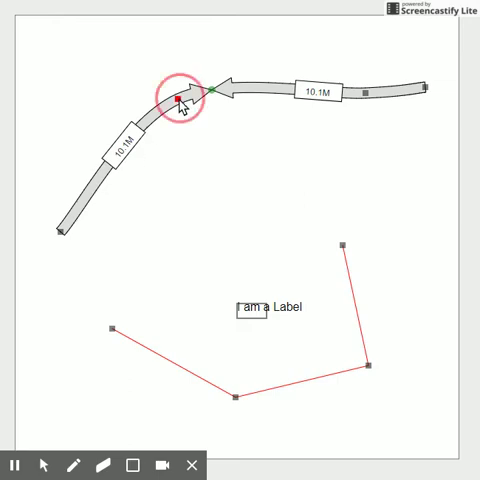
mouse_move(180, 100)
mouse_down()
mouse_move(178, 169)
mouse_move(199, 270)
mouse_move(111, 43)
mouse_move(118, 62)
mouse_move(159, 61)
mouse_move(167, 53)
mouse_up()
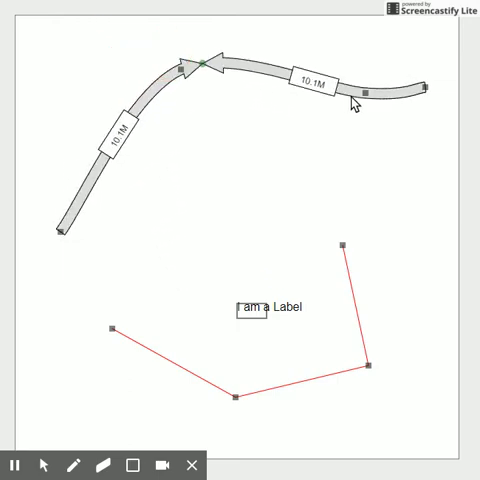
mouse_move(365, 94)
mouse_down()
mouse_move(362, 129)
mouse_move(370, 112)
mouse_up()
key(ctrl+z)
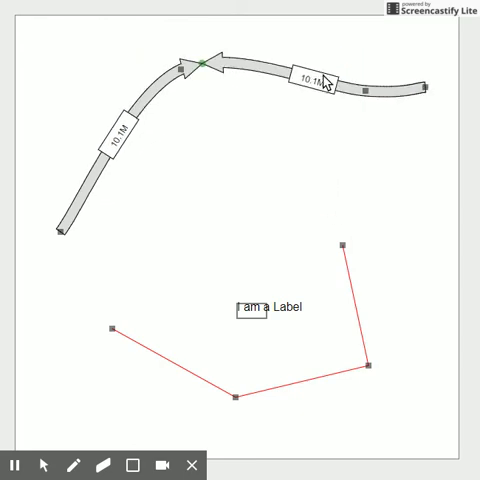
mouse_move(184, 71)
mouse_down()
mouse_move(223, 137)
mouse_move(213, 161)
mouse_move(213, 228)
mouse_move(193, 182)
mouse_move(141, 104)
mouse_move(130, 99)
mouse_move(134, 102)
mouse_up()
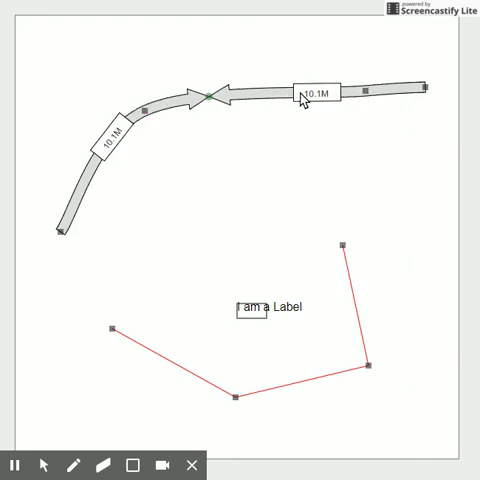